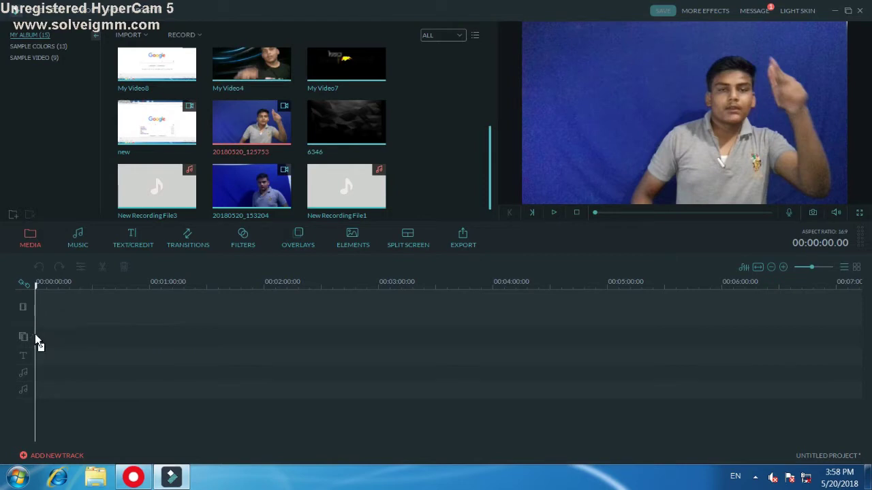
Place the 20180520_125753 clip at the start of the first picture-in-picture track and trim its opening at 00:00:01.10
drag(40, 341, 40, 340)
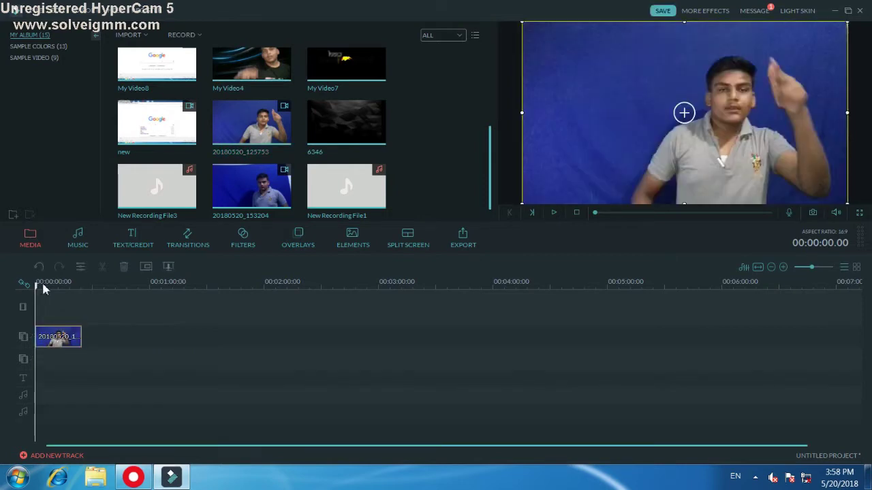
drag(38, 292, 38, 291)
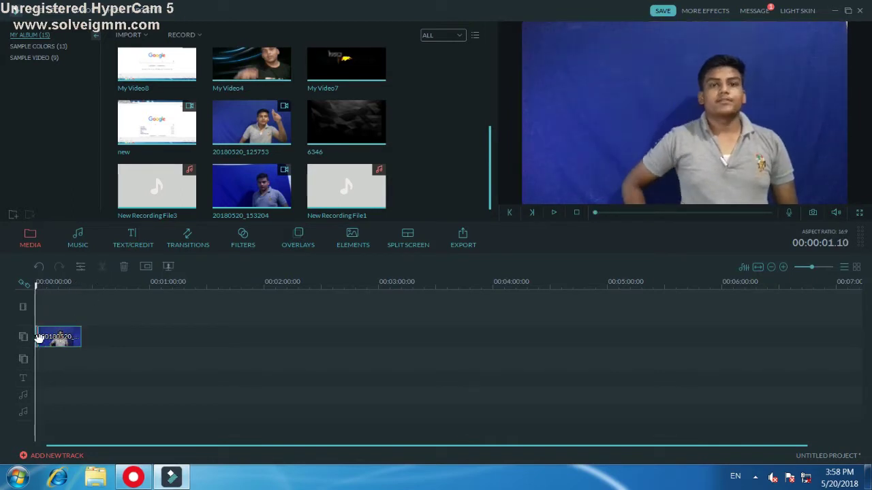
drag(64, 339, 41, 338)
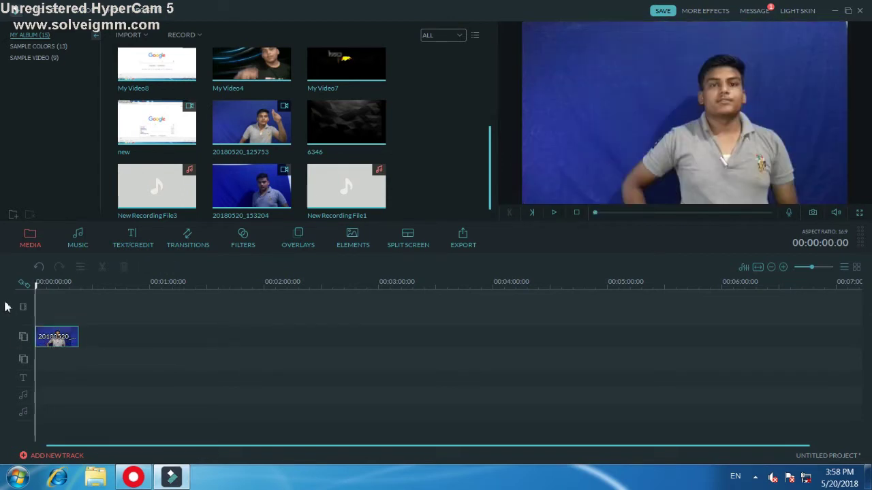
click(64, 340)
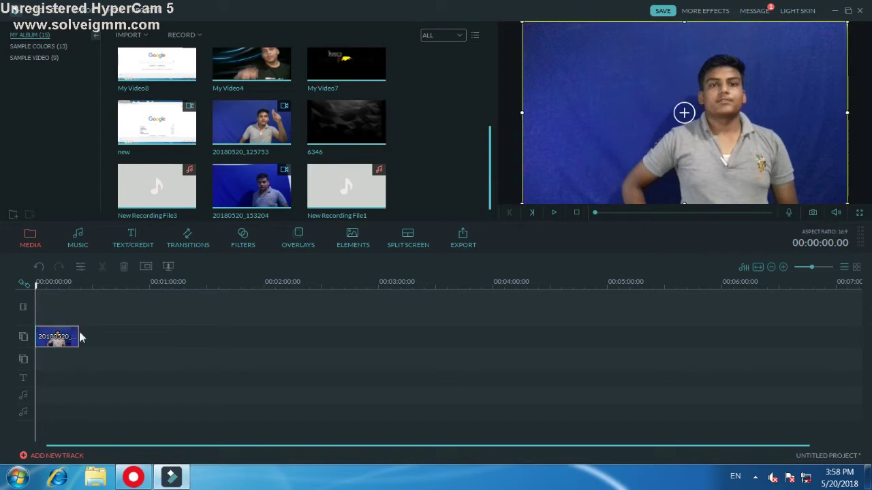
drag(79, 333, 105, 336)
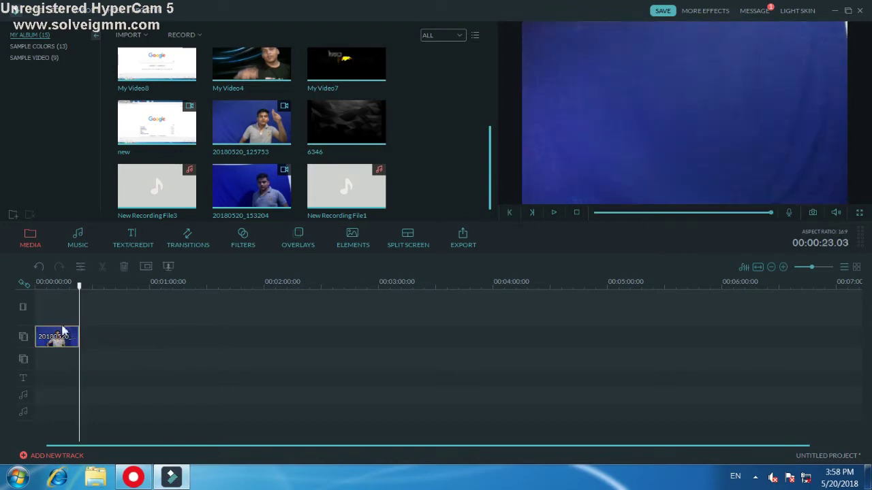
scroll(80, 287, up, 5)
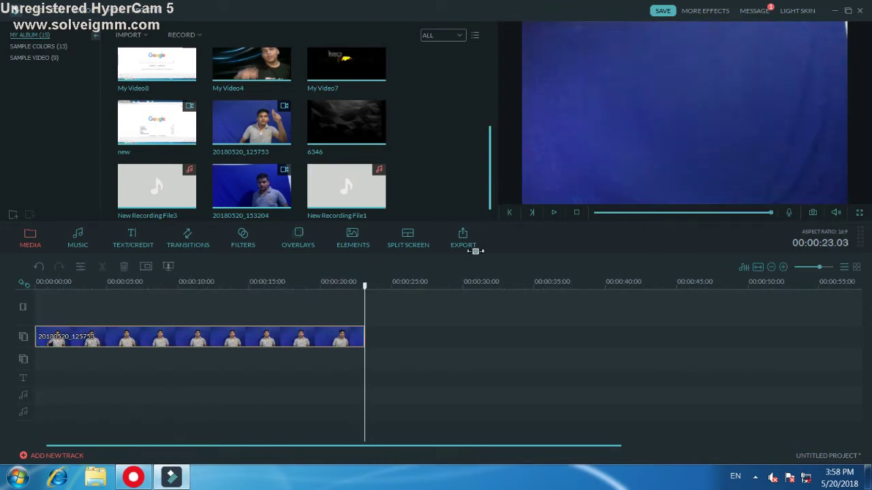
drag(373, 290, 36, 288)
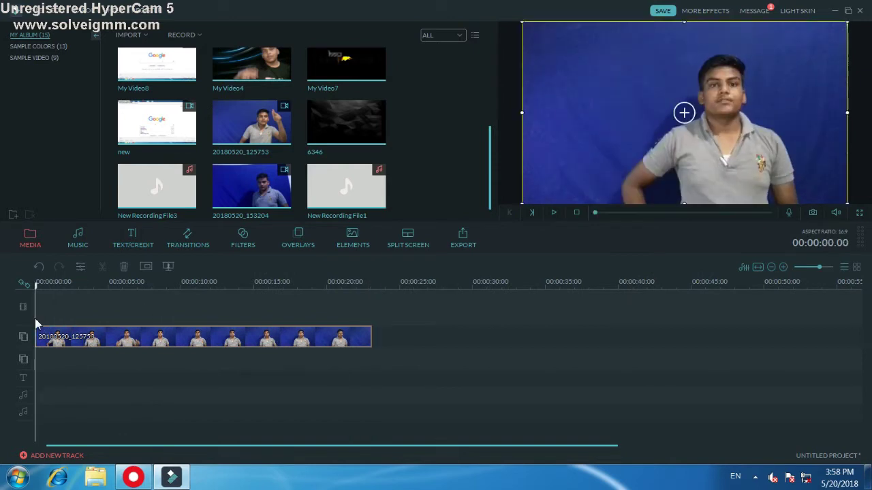
Add the 6346 and black_blue_abstract images one after the other on the main video track as backgrounds
drag(351, 135, 68, 314)
scroll(412, 150, up, 3)
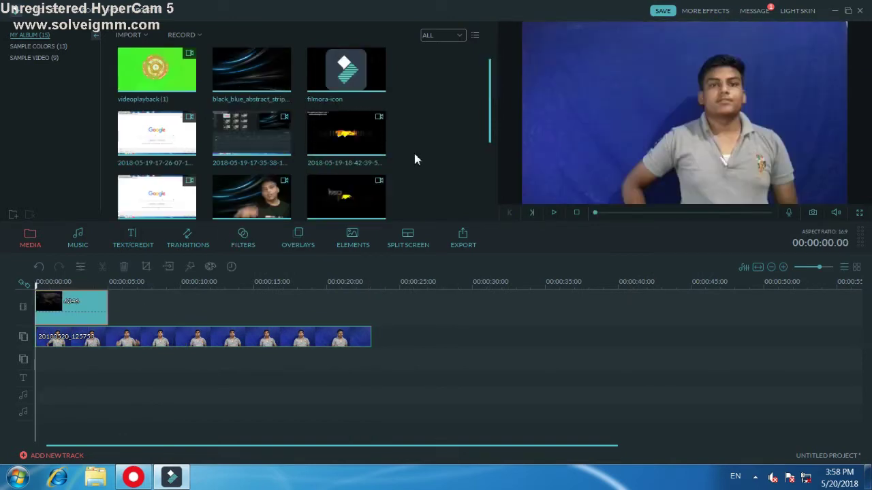
drag(277, 77, 140, 327)
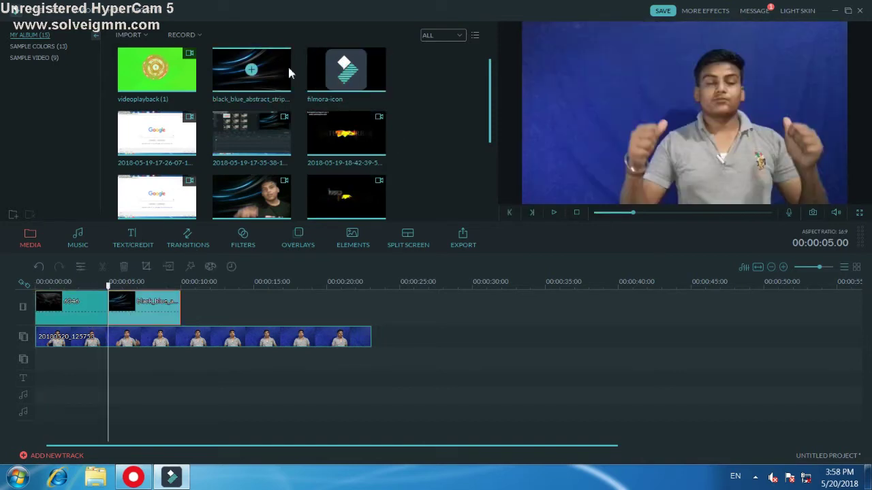
Append the Countdown8 sample video after the black and blue abstract image on the main video track
scroll(448, 144, down, 5)
scroll(448, 144, up, 5)
click(41, 58)
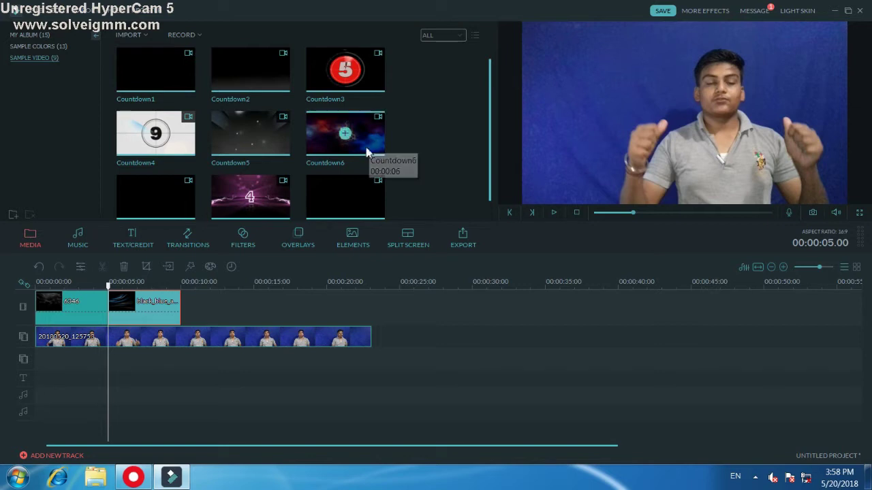
drag(249, 197, 247, 232)
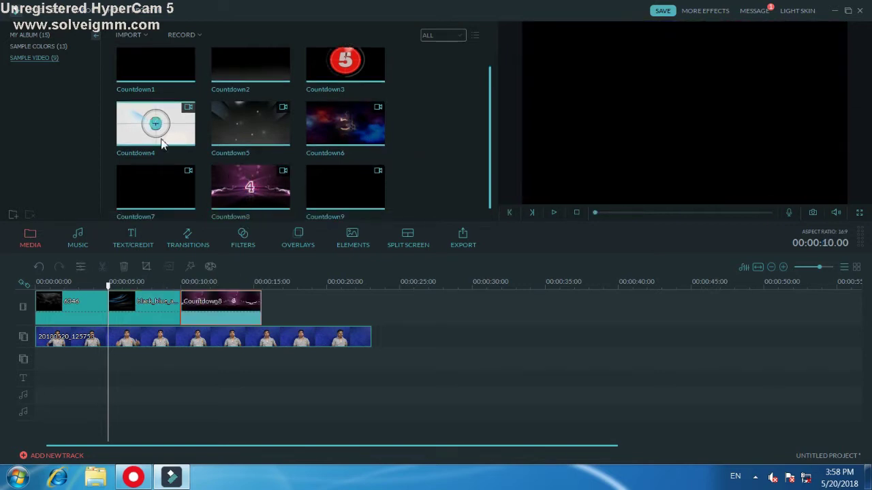
Append the Gradient7 and Gradient5 sample colors after the countdown on the main video track
click(36, 47)
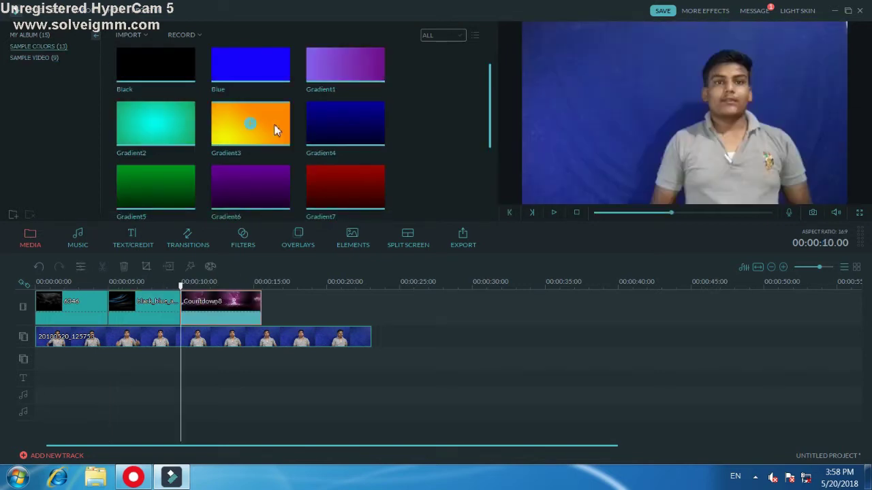
drag(274, 128, 303, 318)
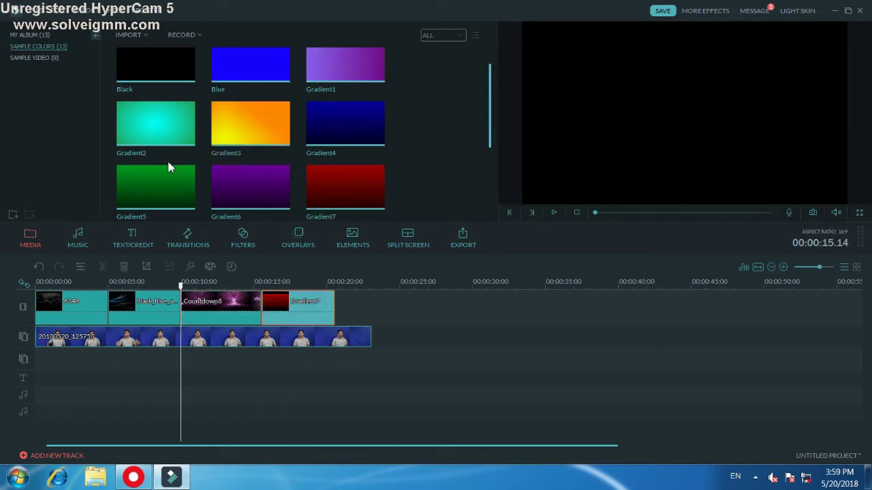
drag(175, 182, 353, 320)
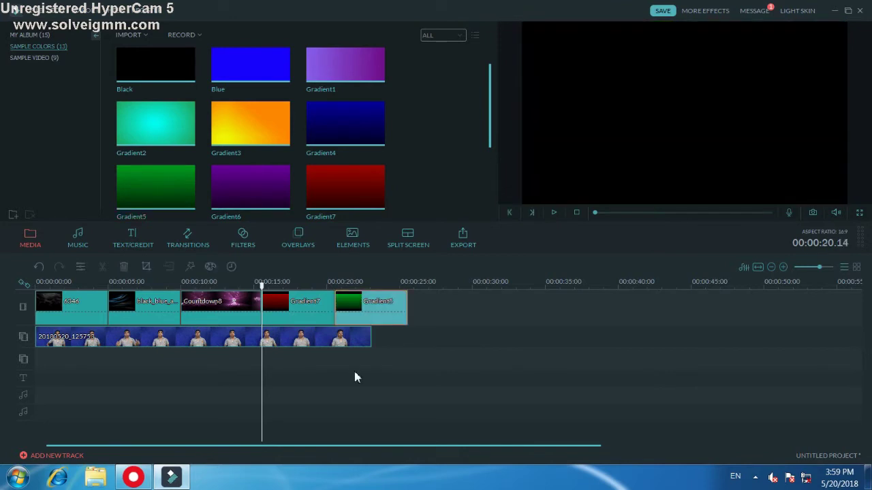
Split the green gradient clip at 00:00:23.04 and delete the part extending past the end of the overlaid video
drag(339, 285, 372, 286)
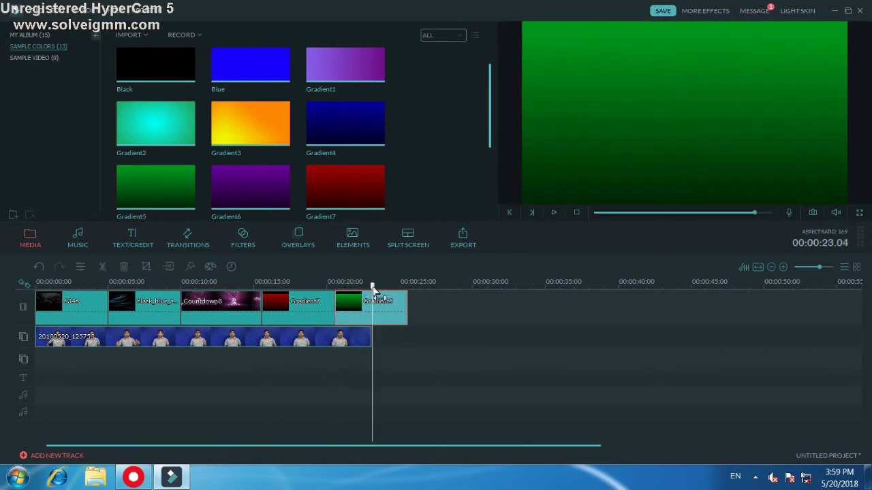
click(104, 268)
key(Delete)
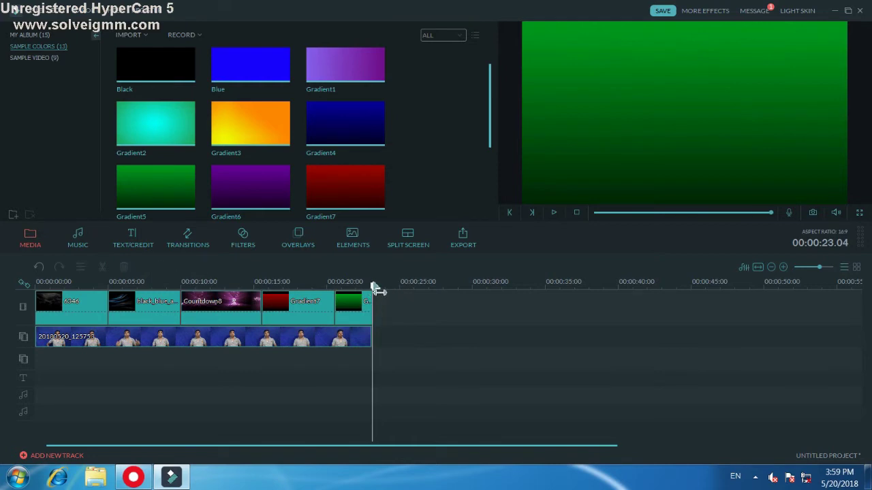
Preview the first moments of the timeline from the beginning
drag(374, 286, 29, 282)
click(554, 213)
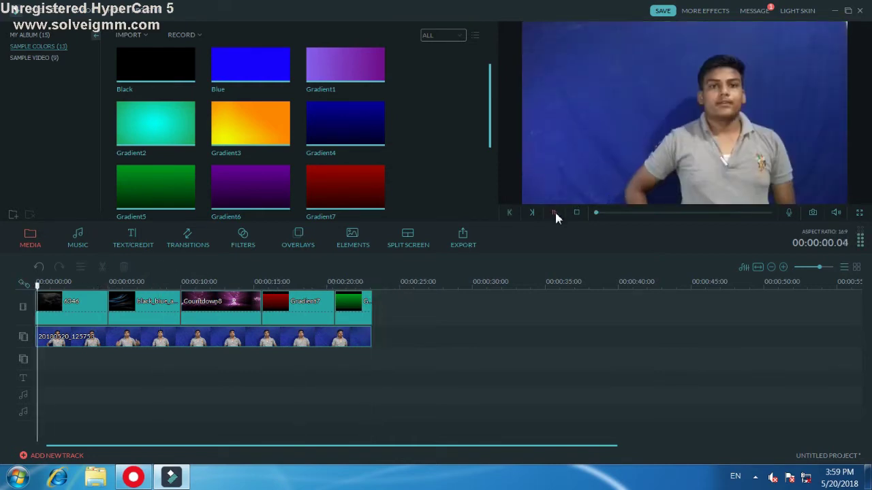
click(555, 213)
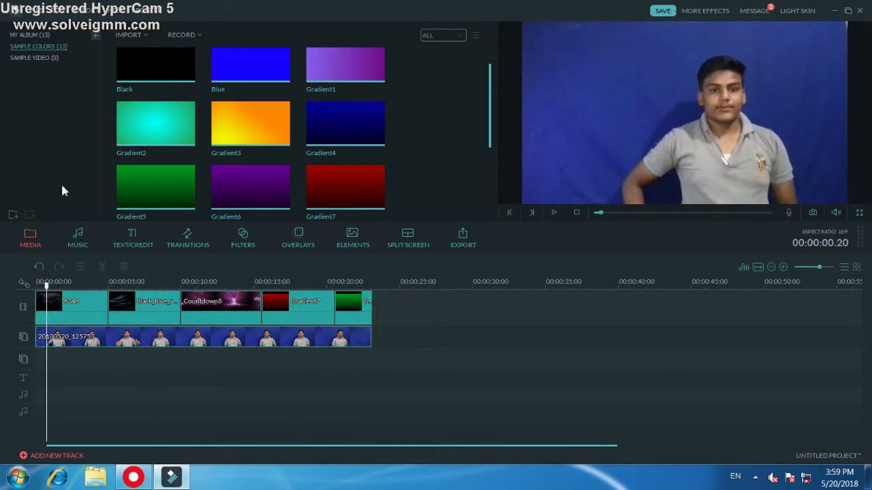
Apply the rectangular mask to the picture-in-picture clip with width 0.88, height 0.92, left 0.07 and top 0.08
right_click(214, 351)
right_click(161, 338)
click(220, 253)
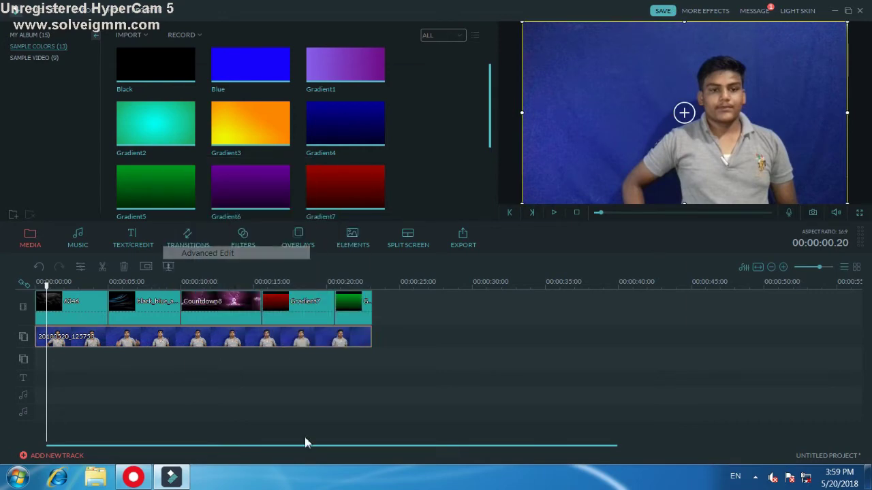
click(276, 126)
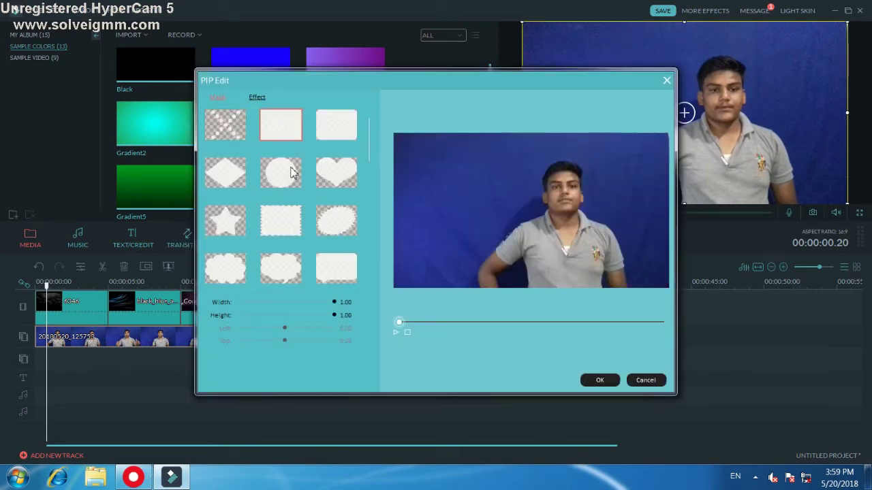
mouse_move(333, 303)
mouse_down()
mouse_move(323, 304)
mouse_move(327, 315)
mouse_up()
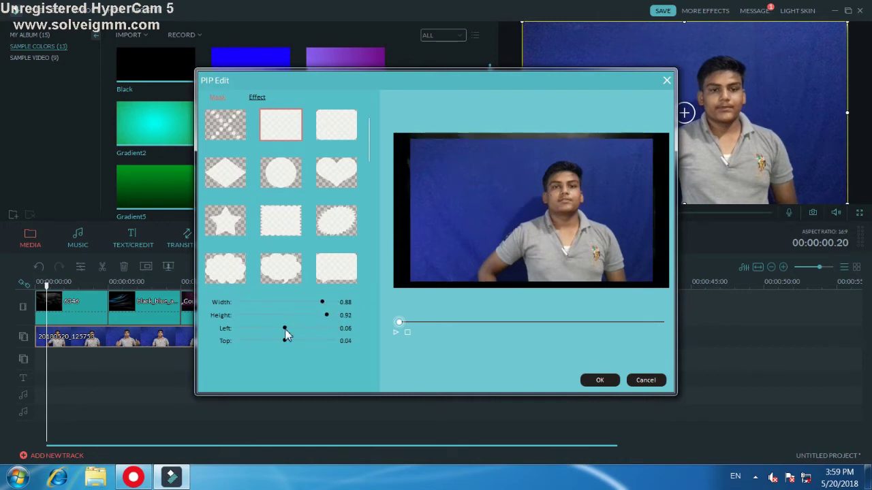
drag(286, 328, 316, 342)
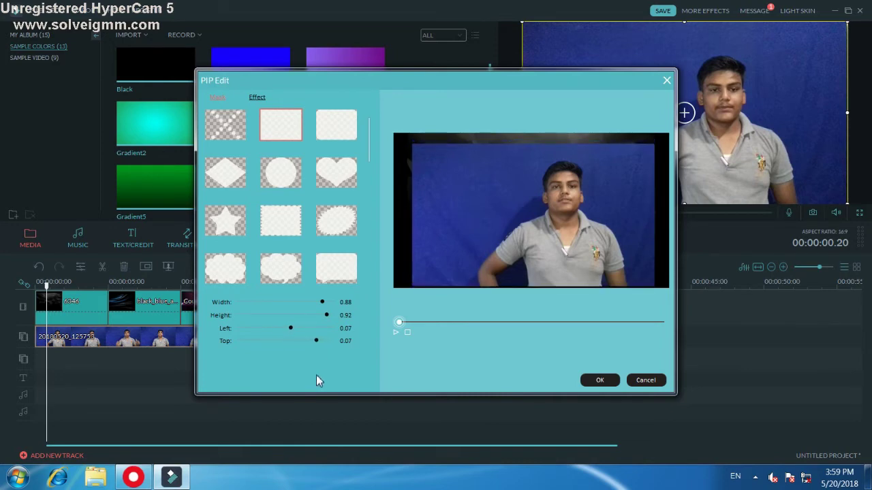
drag(316, 374, 337, 368)
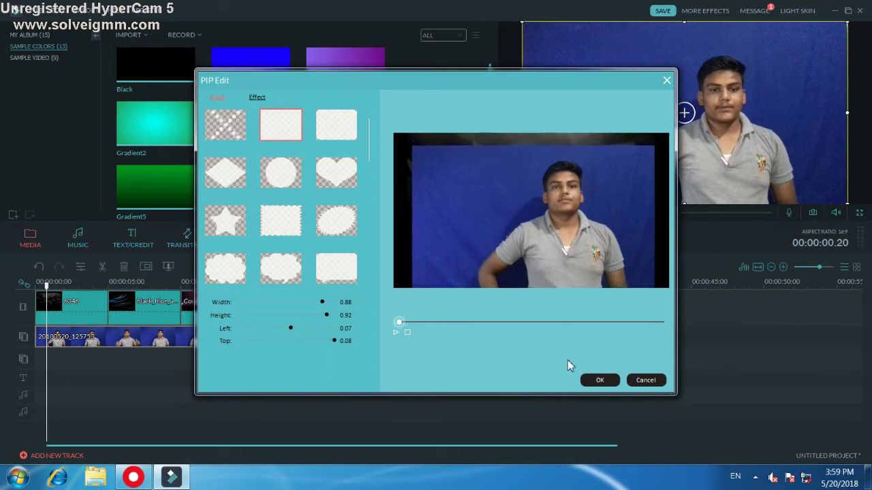
Enable the chroma key on the picture-in-picture clip to make its blue backdrop transparent, with a slightly lower intensity level
click(256, 97)
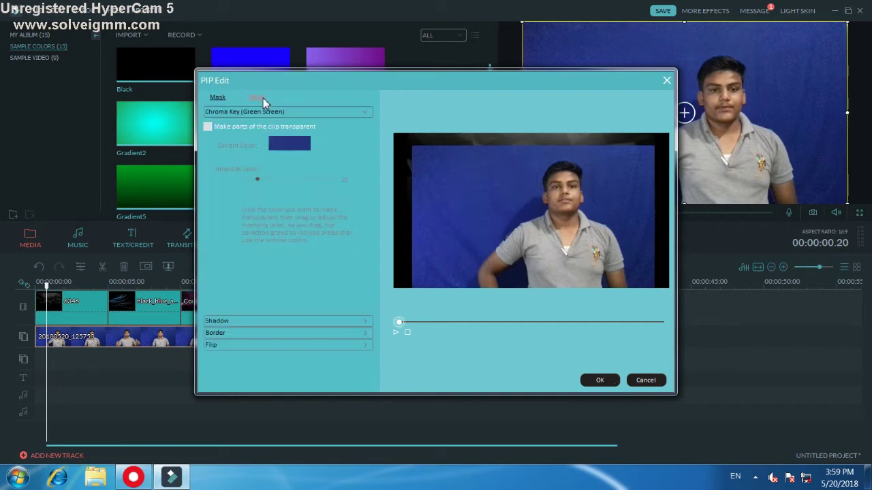
click(207, 127)
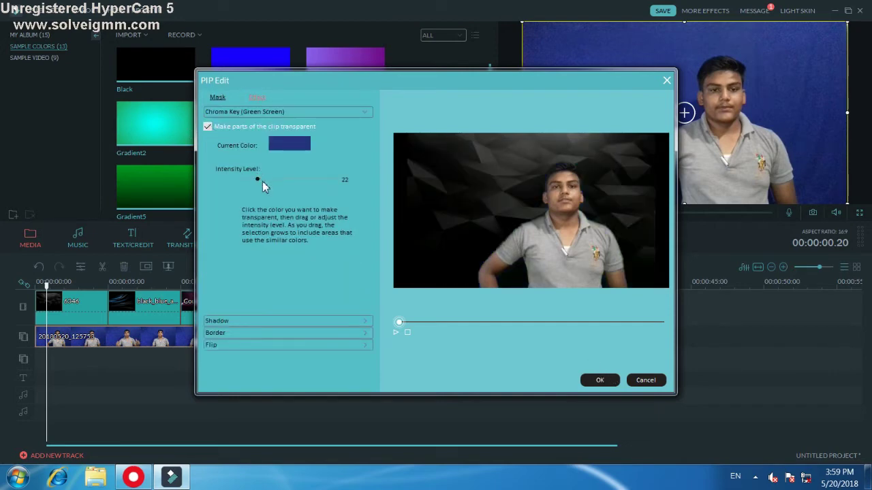
mouse_move(250, 182)
mouse_down()
mouse_move(235, 182)
mouse_move(251, 180)
mouse_up()
click(600, 380)
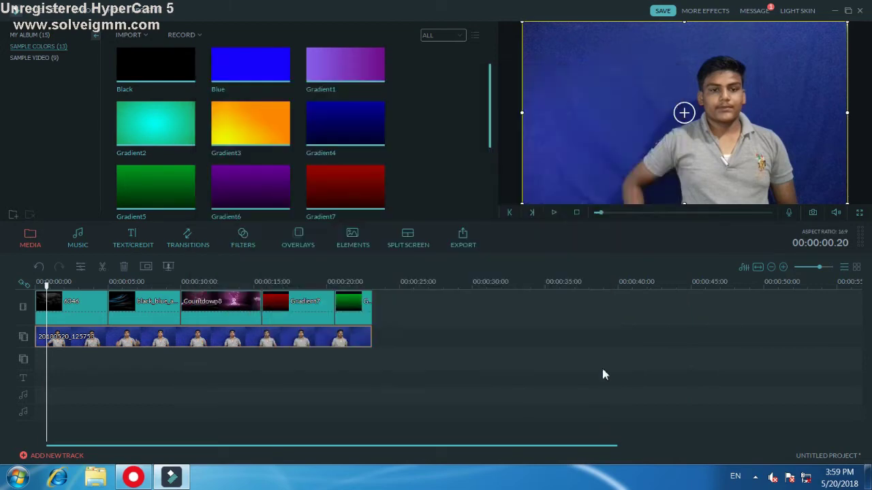
Play back the keyed clip over the different backgrounds, adjusting the preview volume, and stop near 00:00:20.00
click(553, 213)
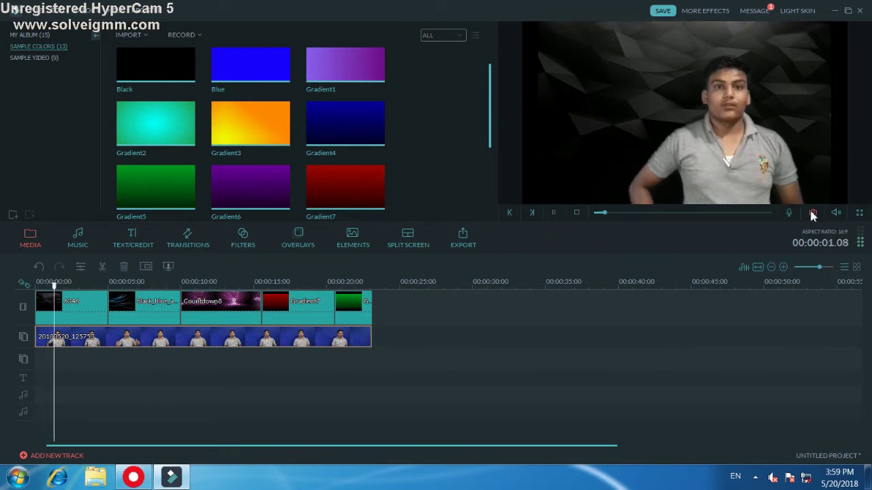
mouse_move(835, 215)
click(837, 186)
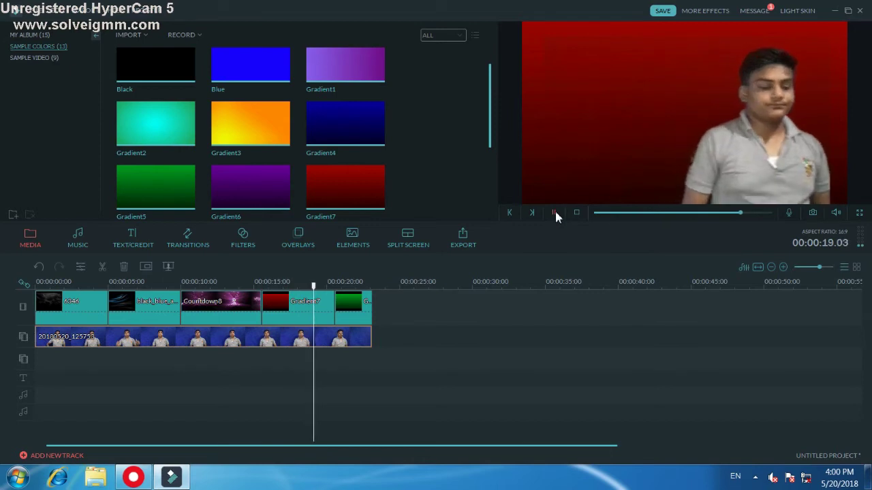
click(555, 213)
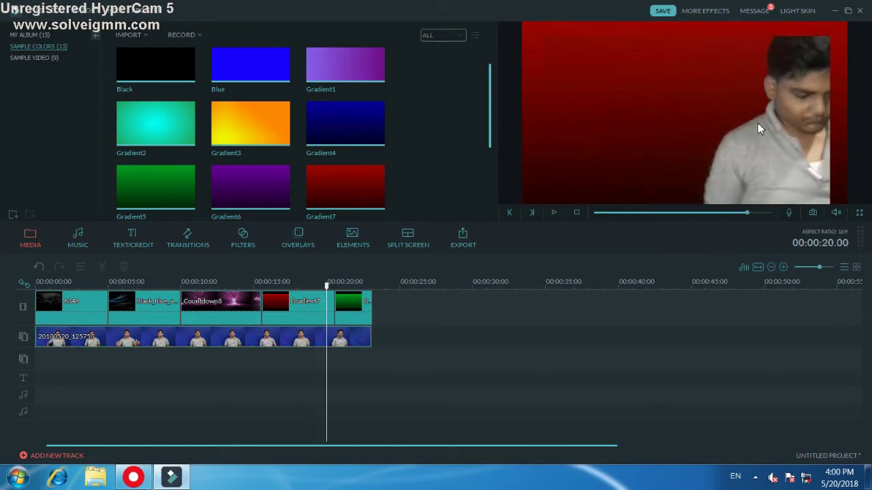
Move the keyed clip slightly left and down within the frame, checking its placement at 00:00:06.23
click(328, 336)
drag(714, 152, 698, 193)
click(648, 212)
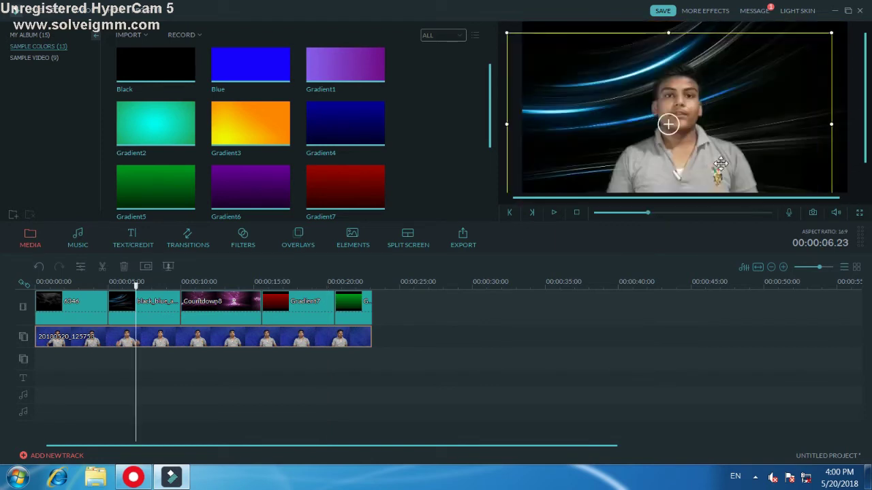
drag(720, 162, 722, 164)
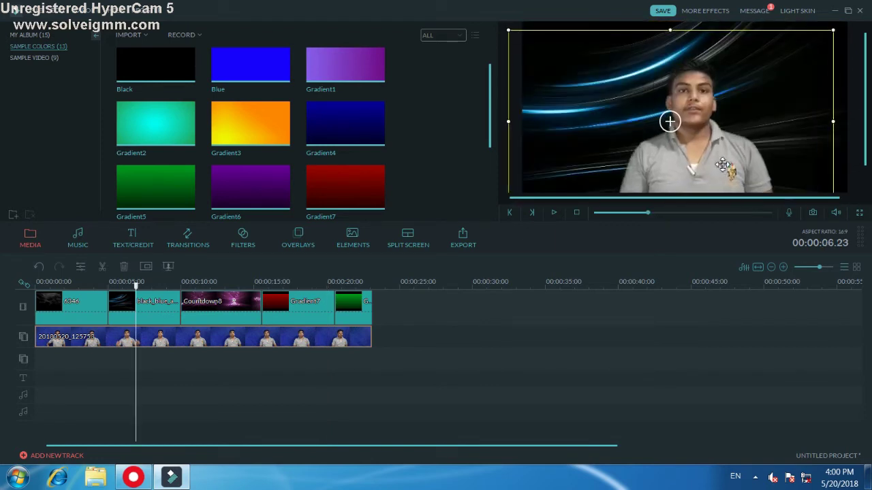
Browse the text and credit presets, including the Subtitle, Custom and Opener categories
click(7, 36)
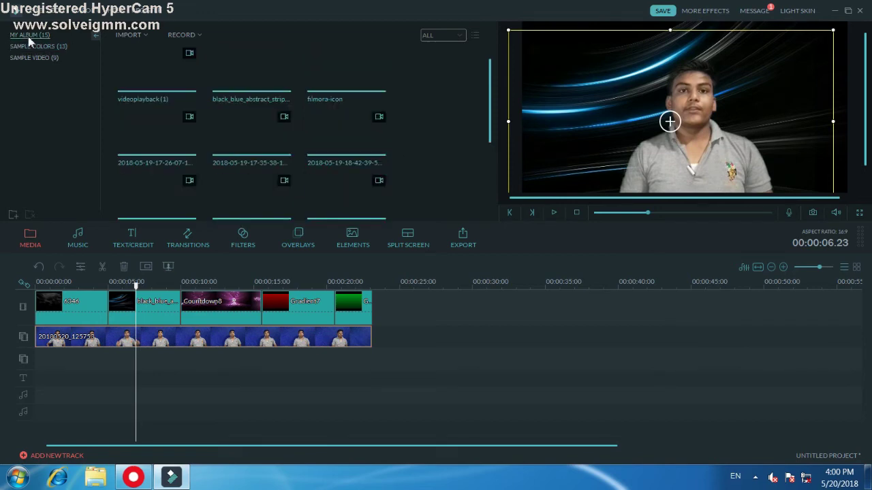
click(132, 240)
click(564, 327)
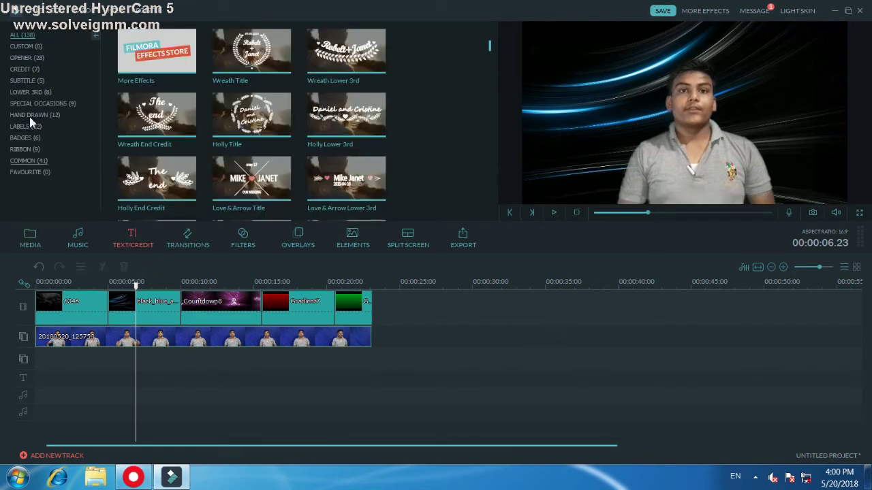
click(28, 65)
click(31, 81)
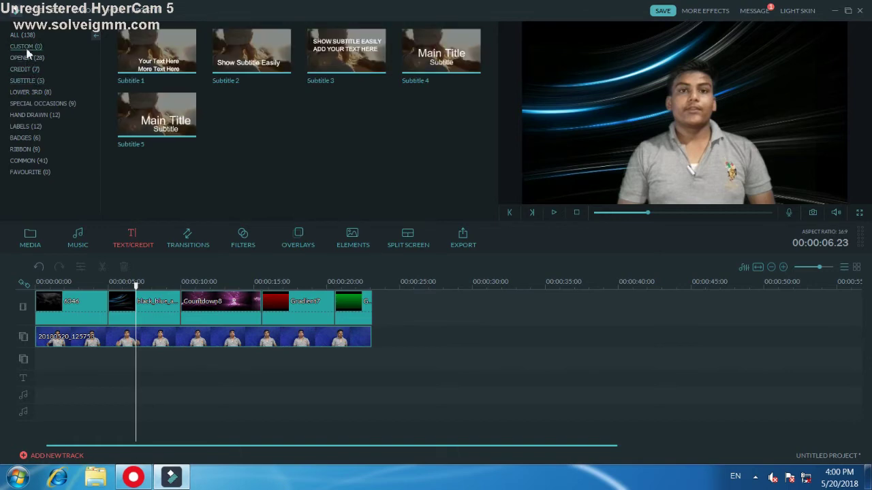
click(25, 46)
click(27, 58)
scroll(405, 150, down, 5)
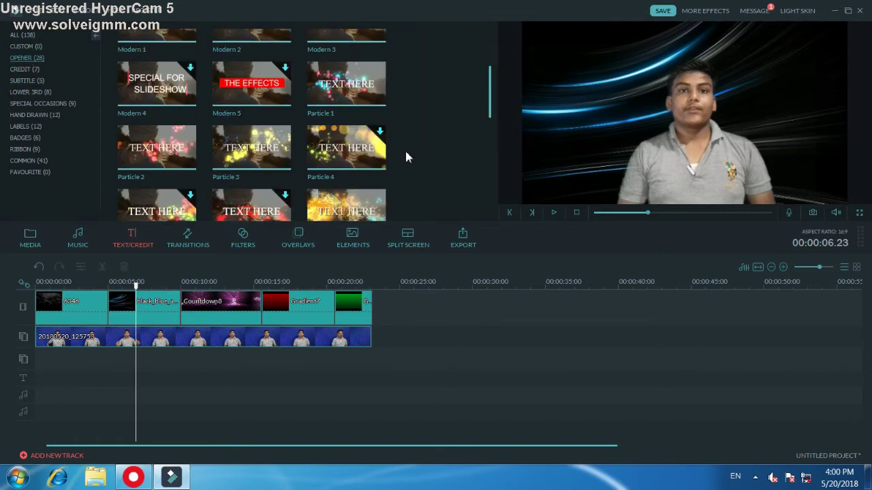
Add the Particle 8 opener to the text track at 00:00:06.23 and move its text down to the lower part of the frame
click(157, 180)
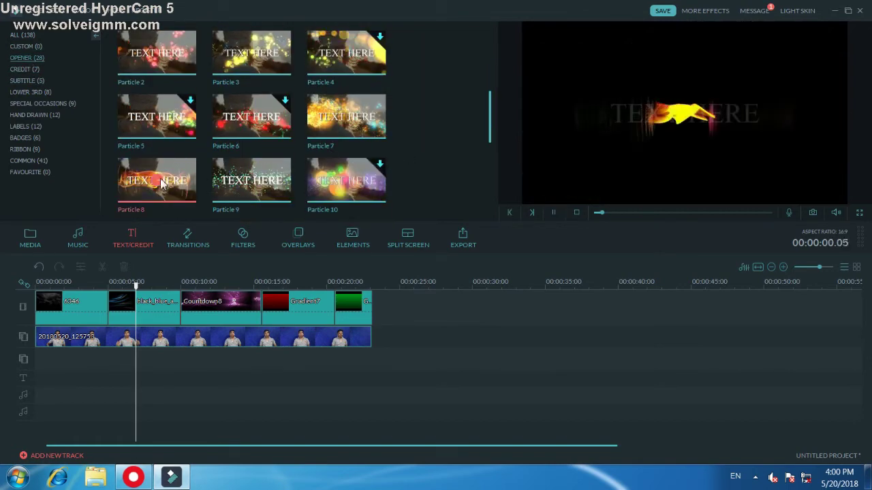
click(190, 380)
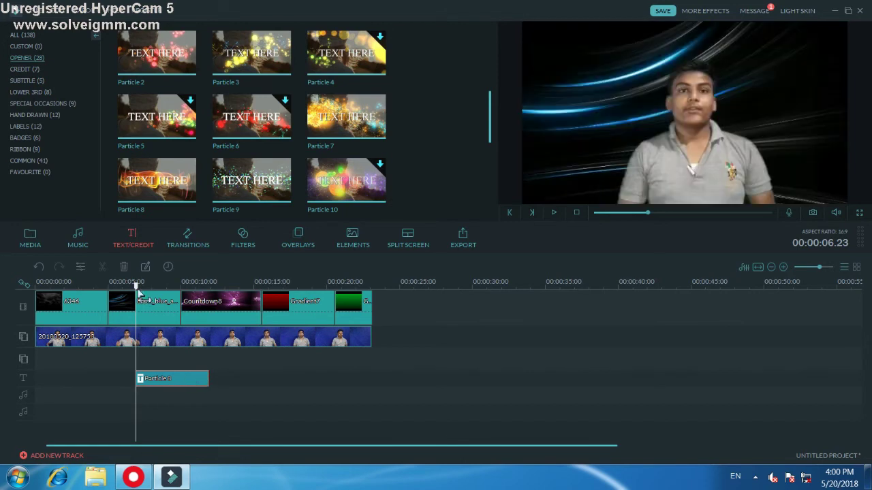
double_click(195, 377)
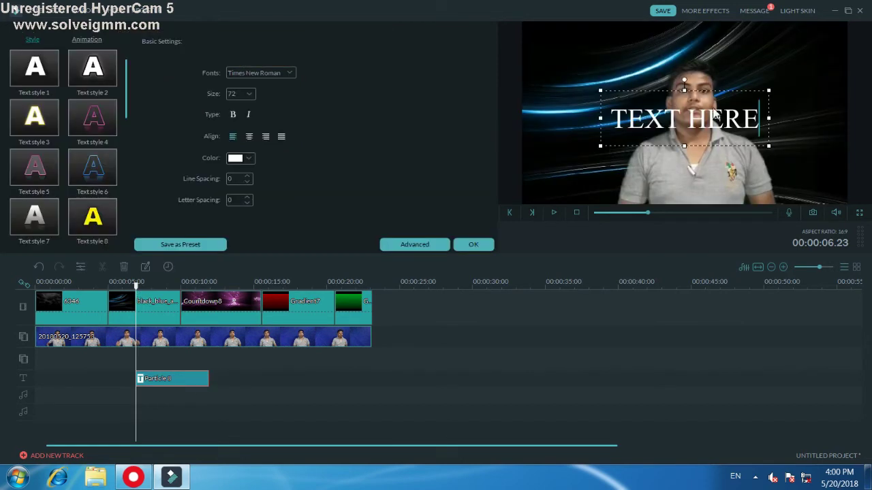
drag(721, 90, 732, 159)
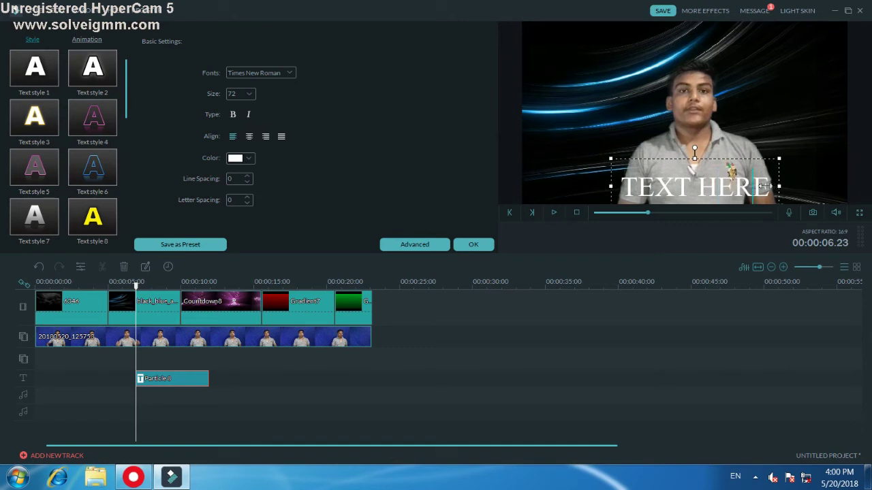
Replace the title's placeholder text with the presenter's full name
double_click(756, 186)
text(Nash)
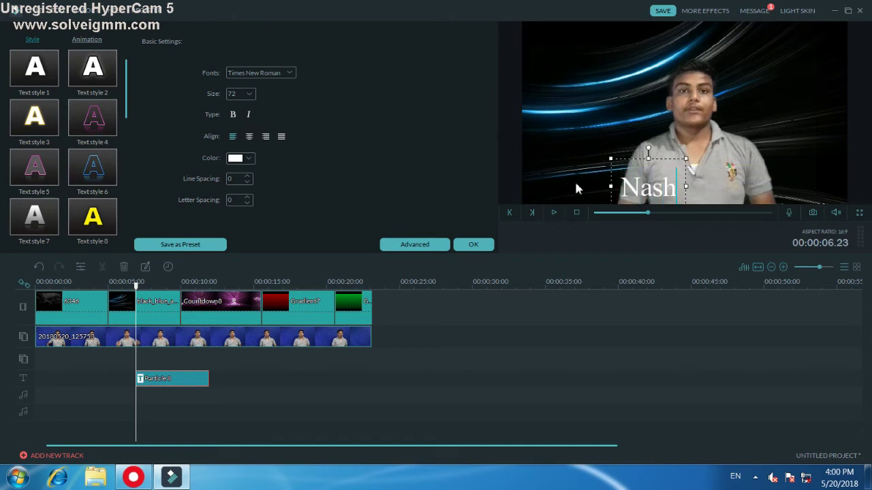
key(BackSpace)
key(BackSpace)
key(BackSpace)
key(BackSpace)
text(Ansh)
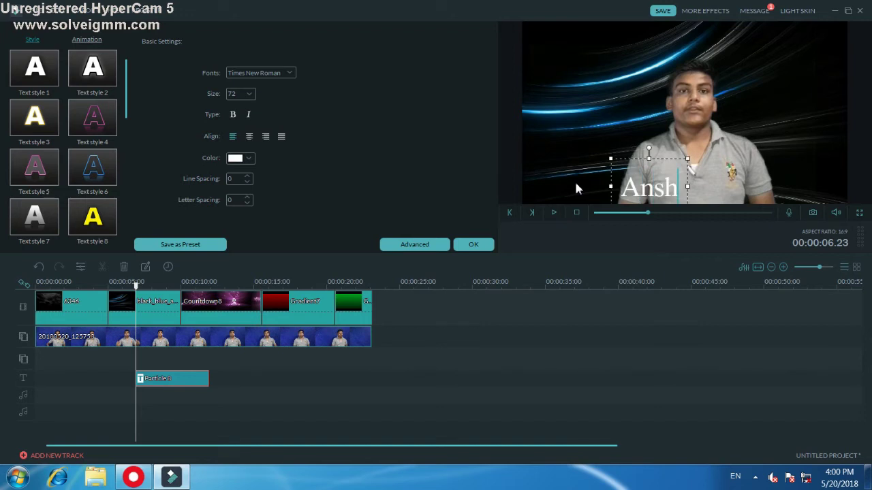
text( Mourya)
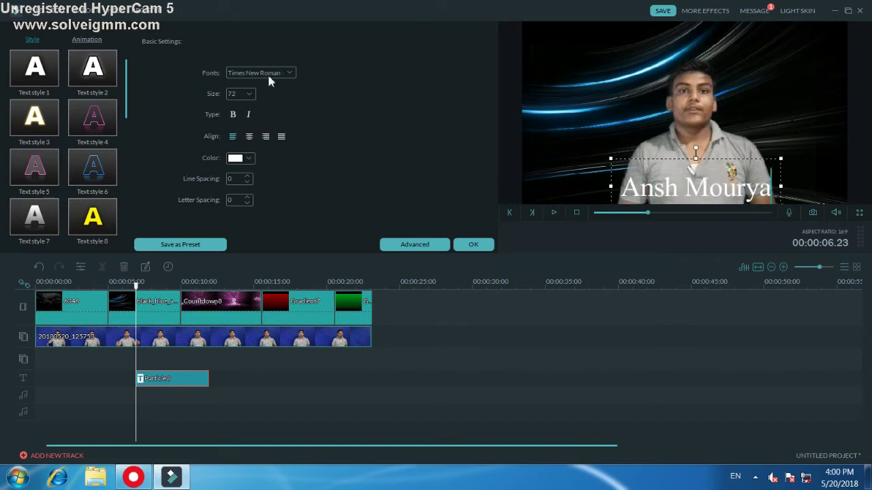
Change the title font to Samarkan Normal and move the text back up to the middle of the frame
click(267, 72)
scroll(269, 81, down, 5)
click(269, 82)
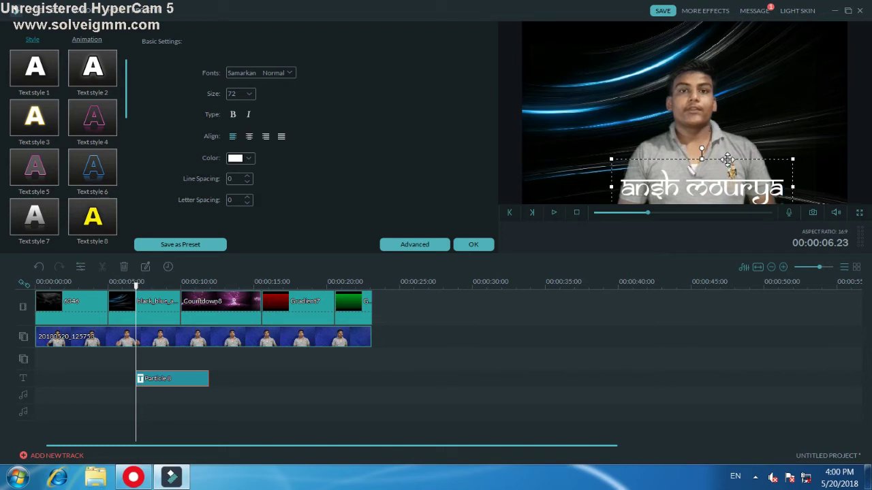
drag(727, 160, 711, 87)
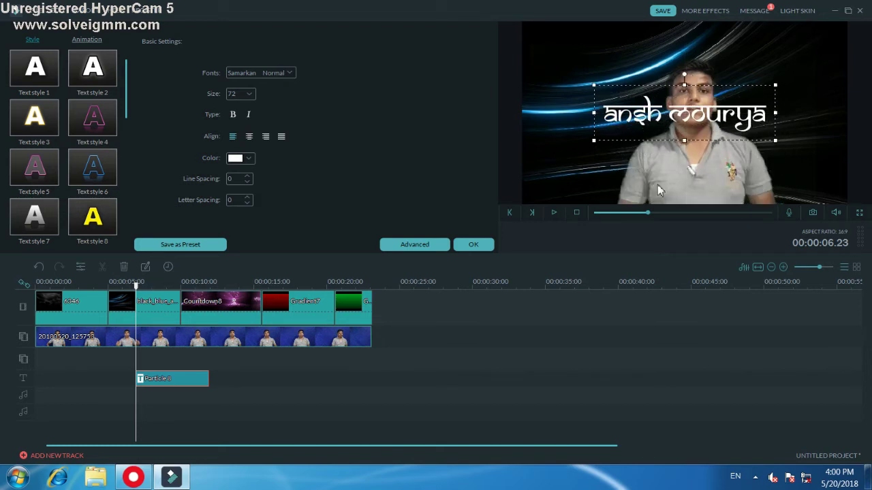
Preview the title clip at the start of the timeline and delete it from the text track
drag(155, 377, 45, 392)
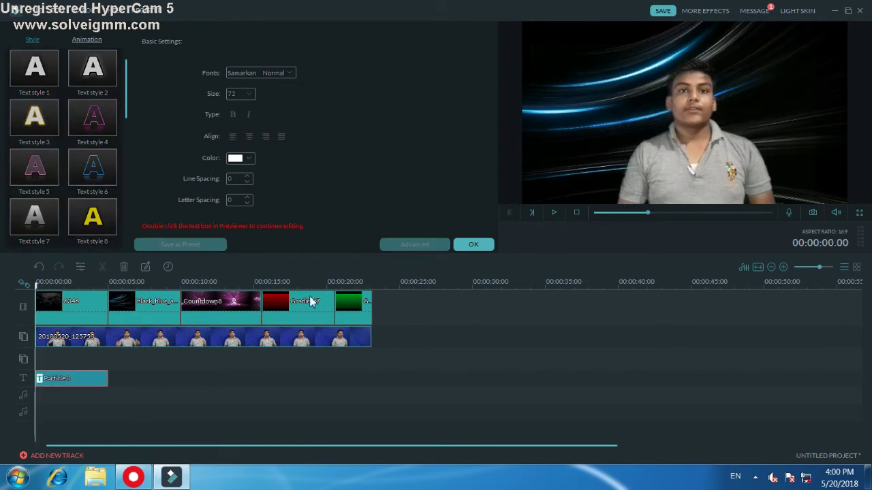
click(553, 213)
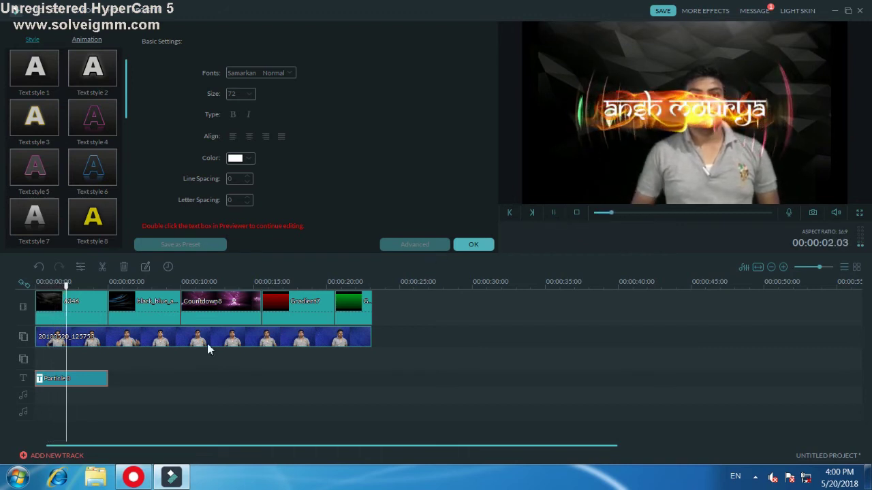
key(Delete)
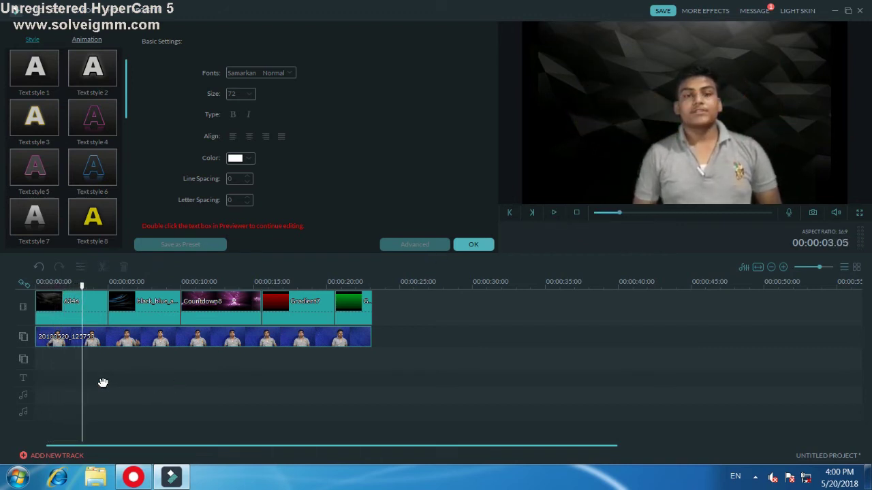
Play back the first second of the keyed video from the beginning and close the title editor
click(596, 213)
click(554, 213)
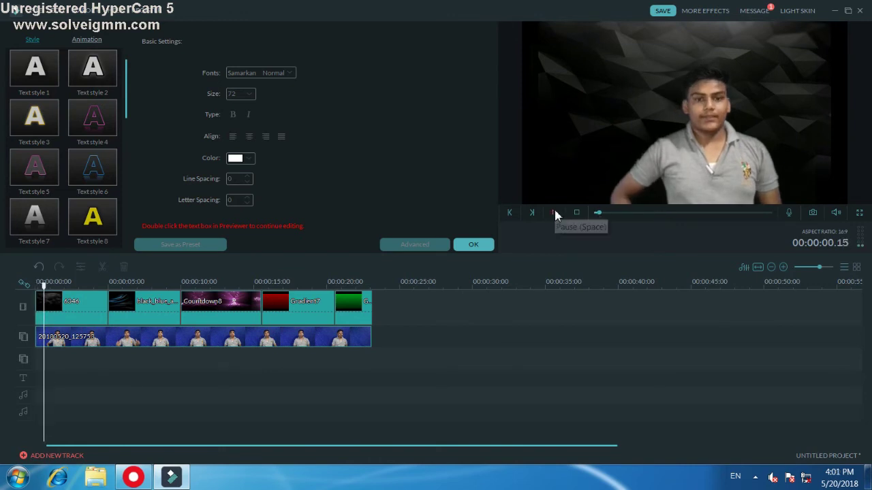
click(554, 213)
click(468, 244)
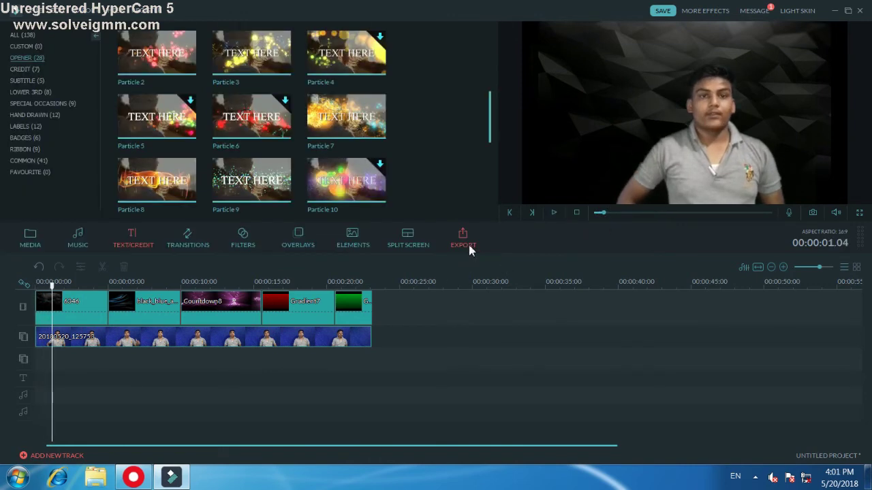
Export the project as an MP4 file named My Video at 1280*720 resolution
click(466, 239)
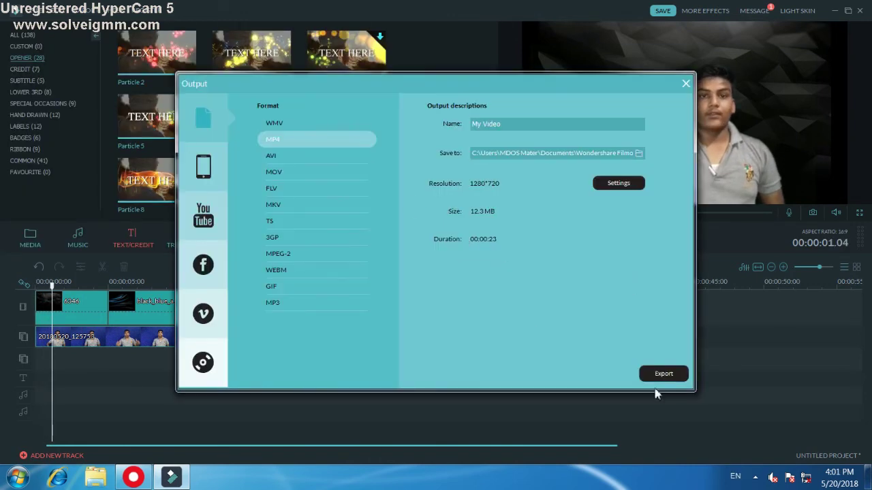
click(662, 376)
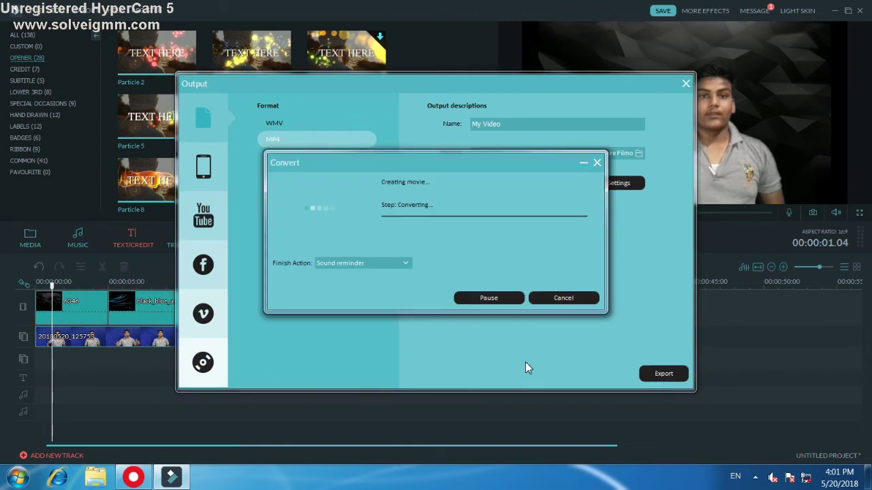